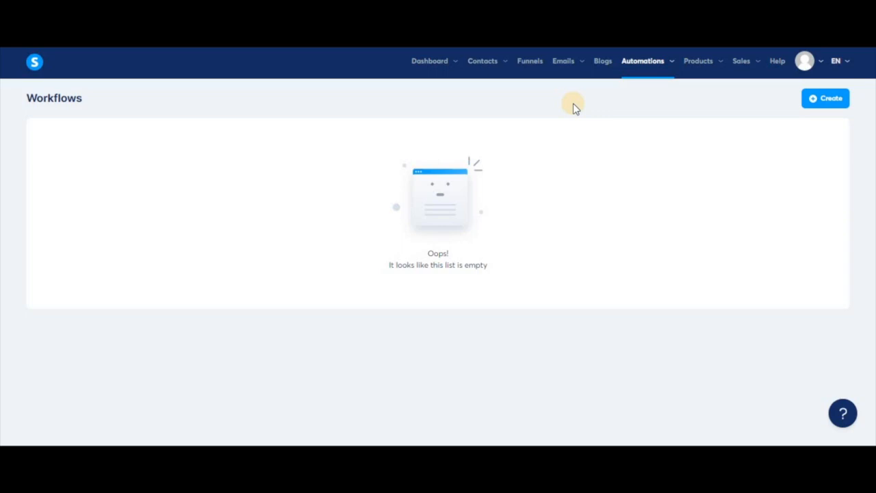
Create a workflow named "test workflow" and open it in the workflow builder
left_click(826, 98)
left_click(422, 253)
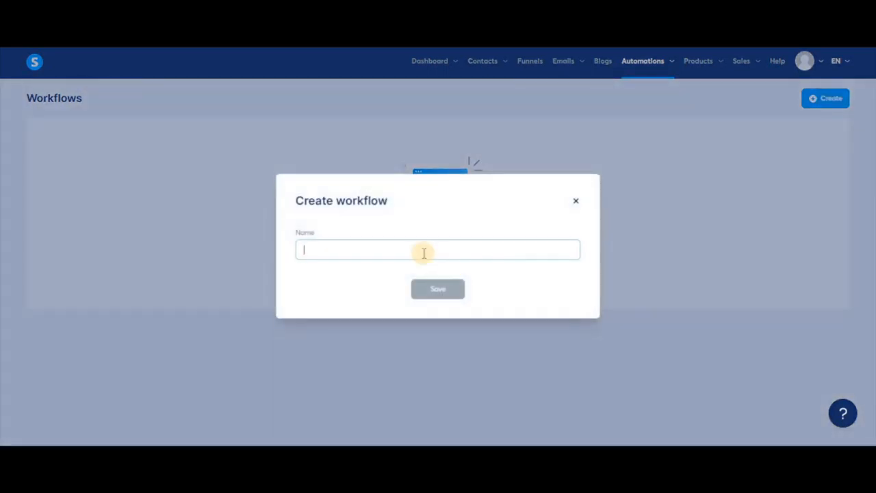
type("test workflow")
key("Return")
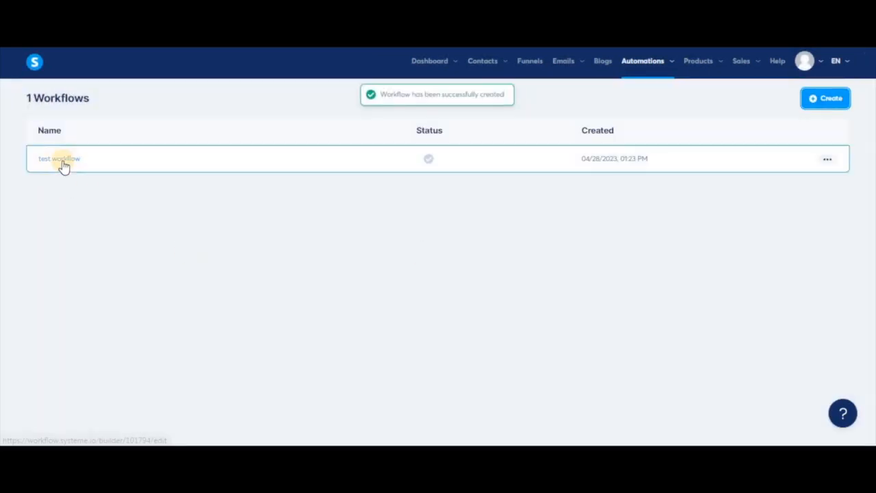
left_click(62, 164)
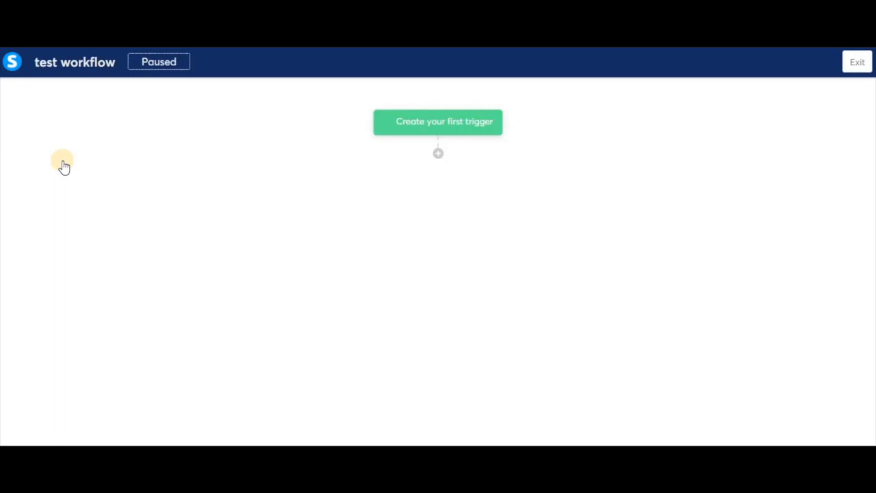
Create the first trigger as Funnel form subscribed for the Squeeze page of the SIO funnel
left_click(461, 128)
left_click(432, 222)
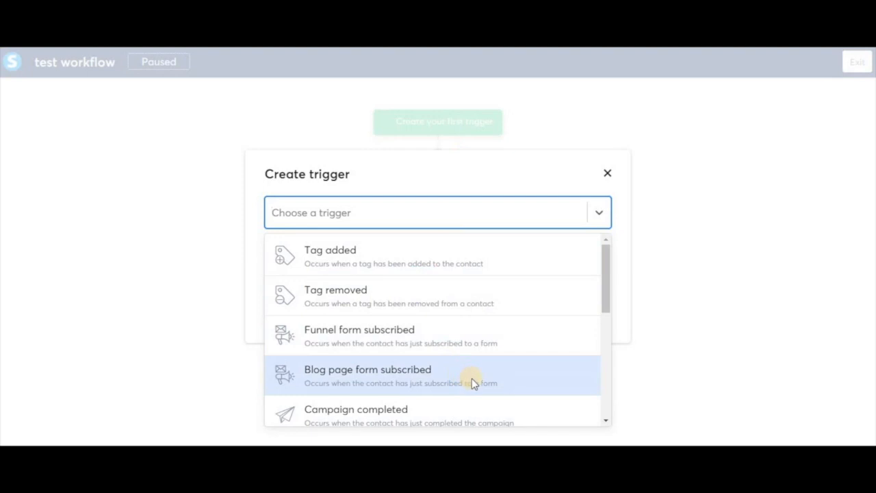
scroll(472, 377, "down", 4)
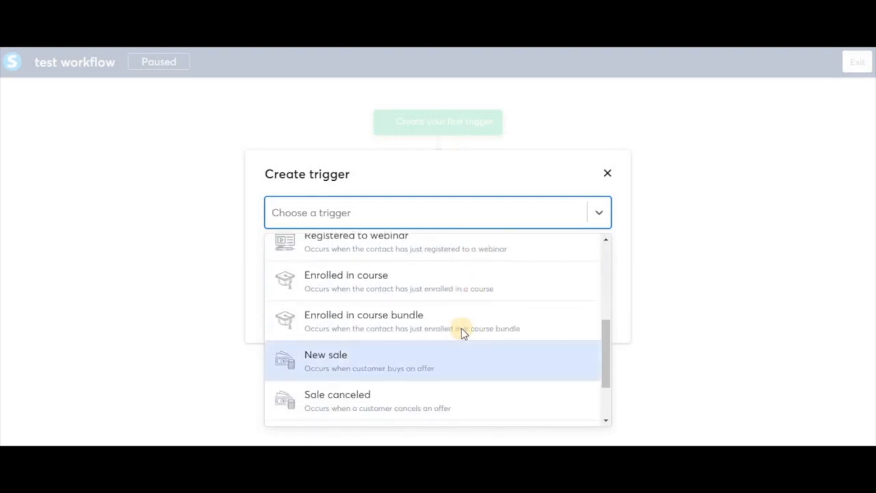
scroll(461, 328, "up", 2)
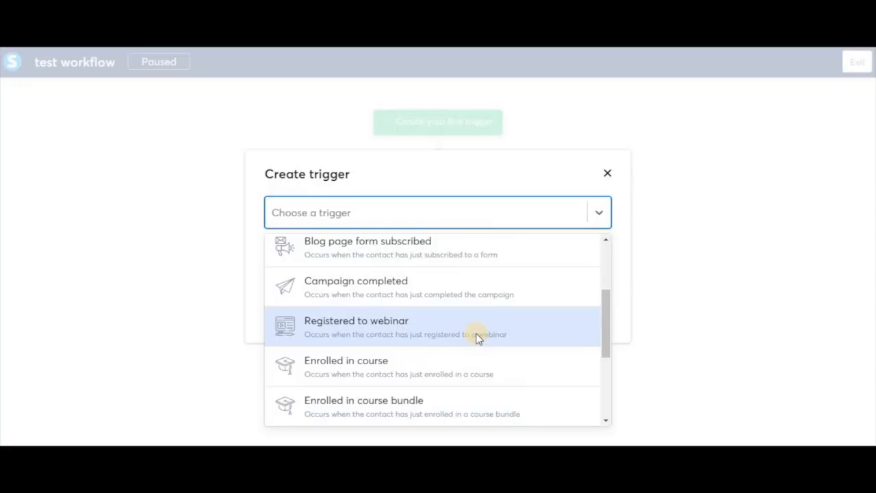
scroll(477, 336, "down", 1)
scroll(446, 288, "up", 3)
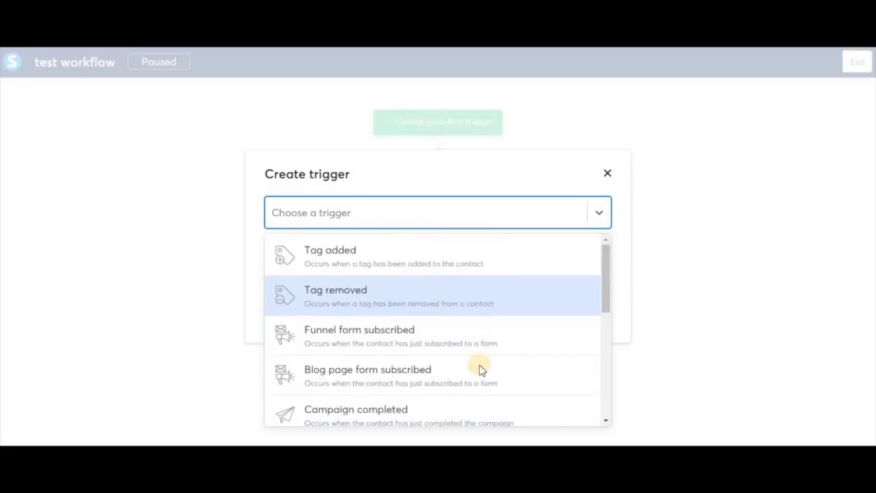
left_click(431, 336)
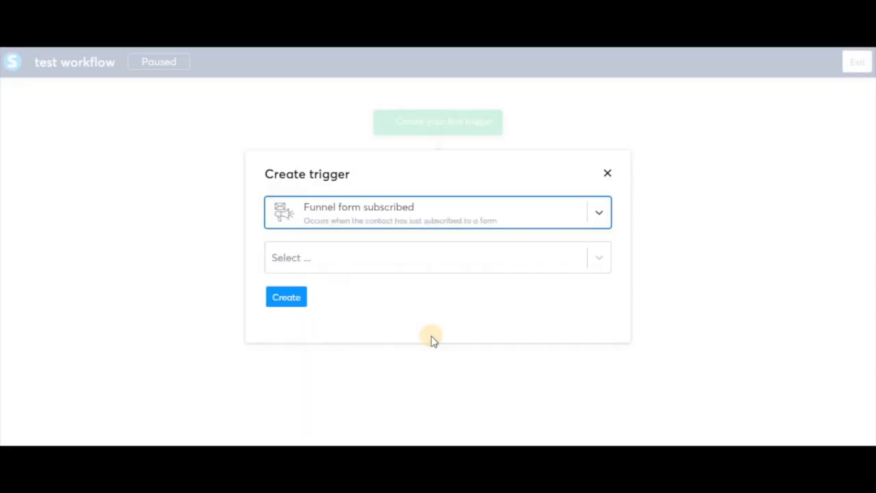
left_click(600, 258)
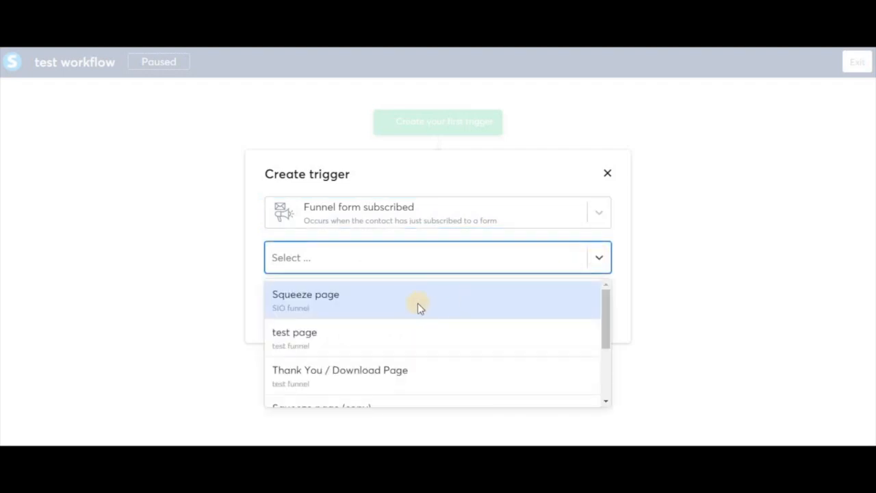
left_click(417, 303)
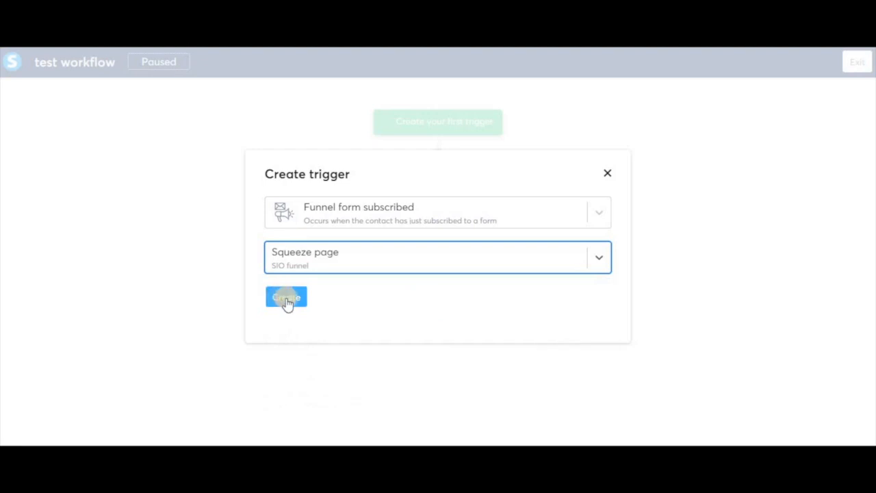
left_click(286, 303)
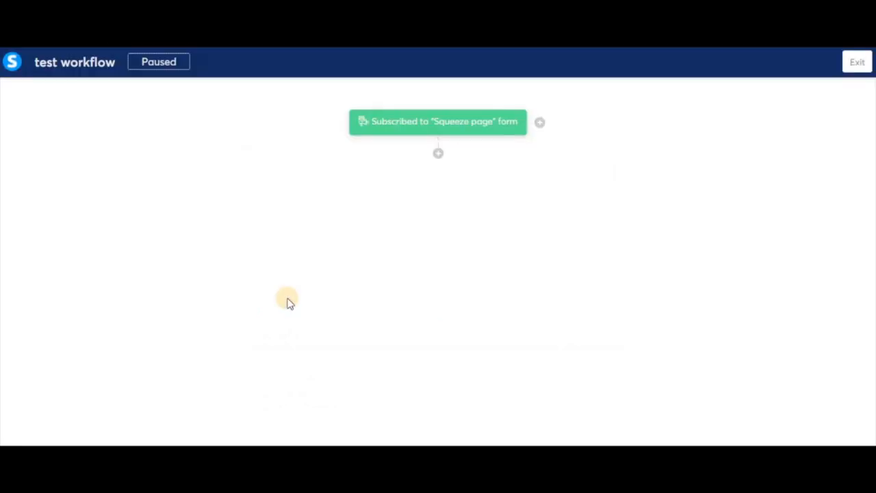
left_click(540, 126)
left_click(475, 209)
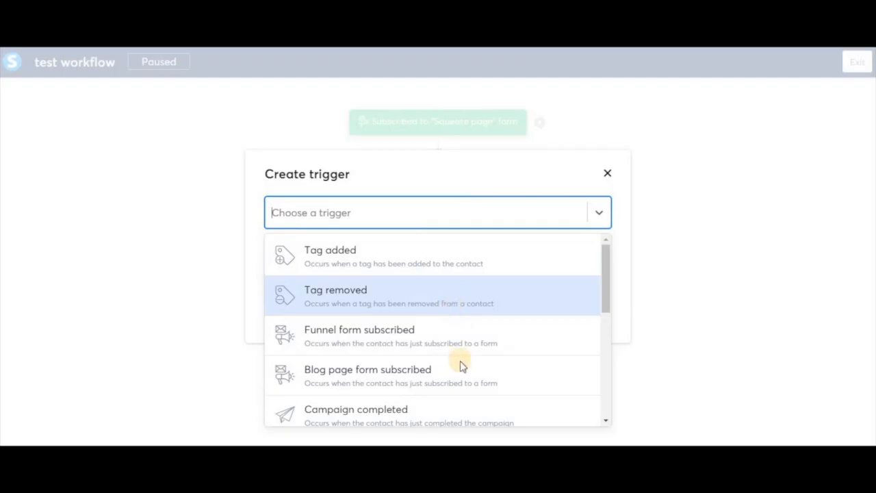
scroll(459, 361, "down", 3)
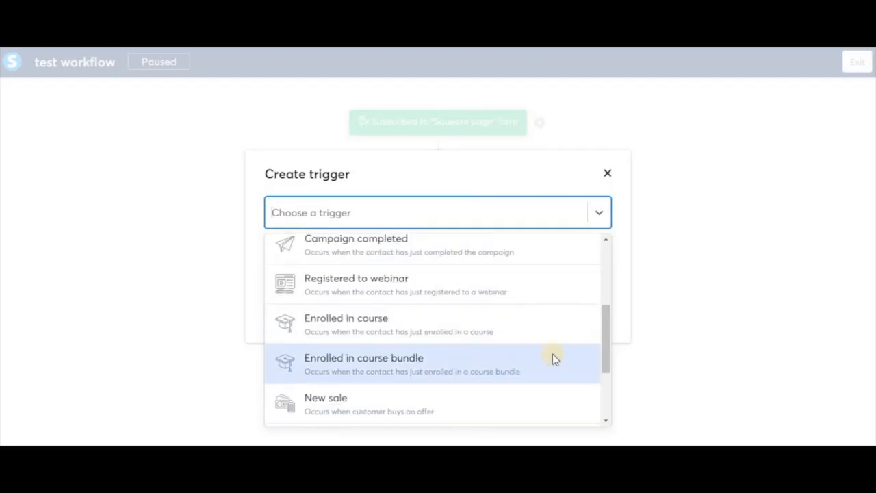
left_click(714, 303)
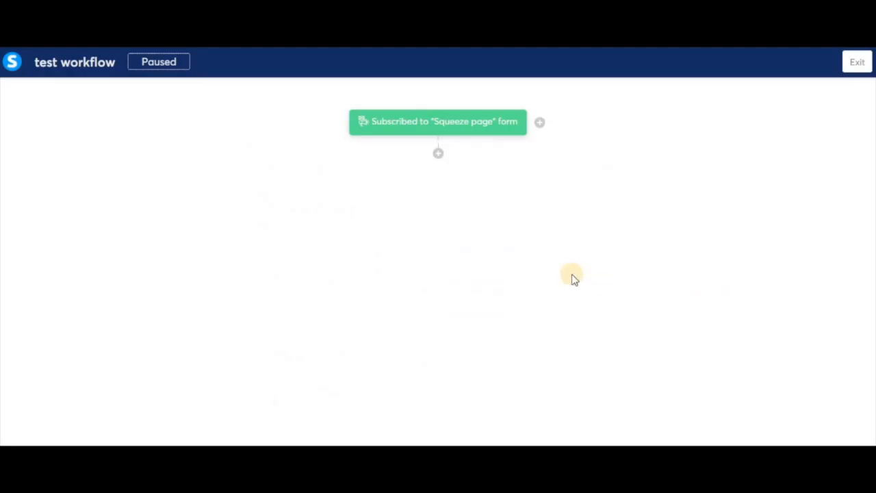
Add an action below the trigger that applies the "tag example 1" tag to the contact
left_click(438, 153)
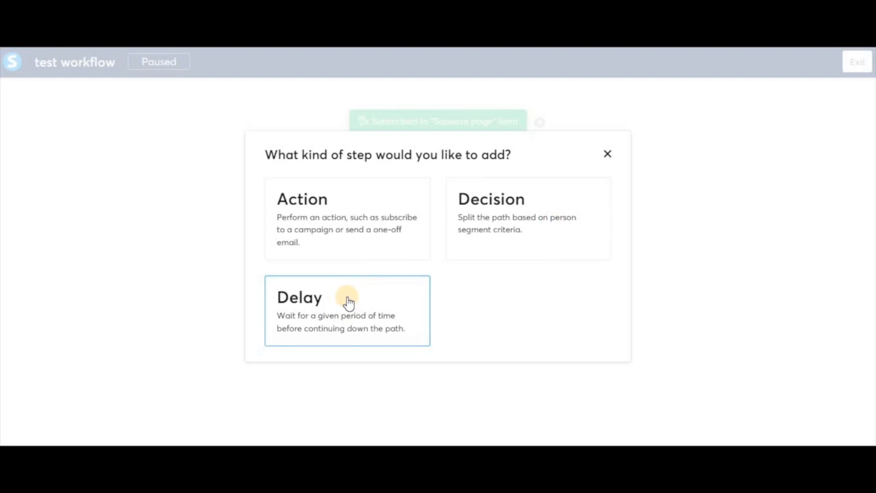
left_click(337, 199)
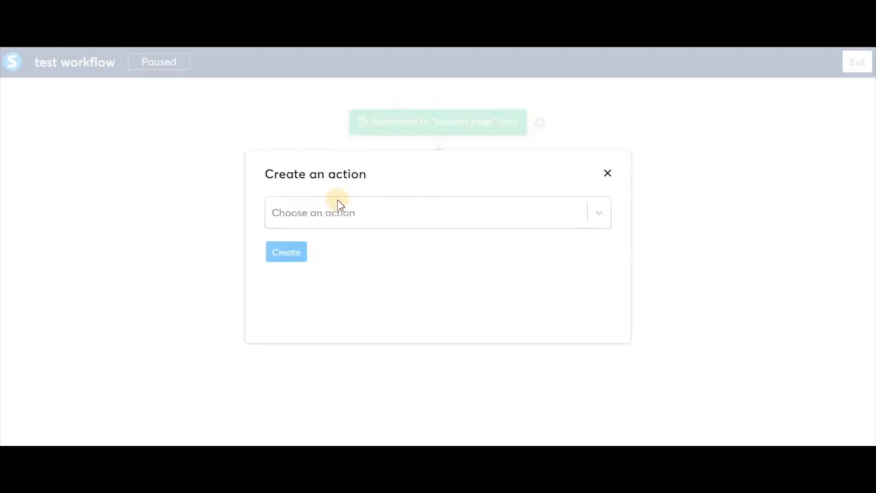
left_click(599, 214)
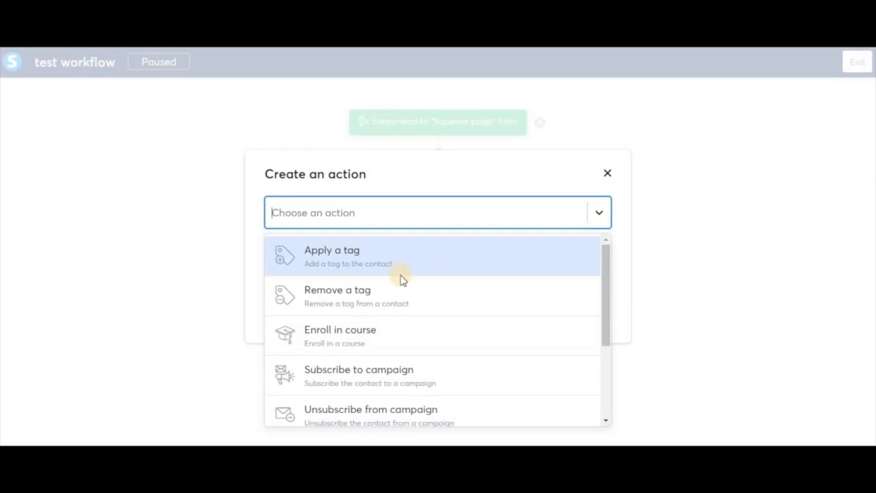
left_click(374, 260)
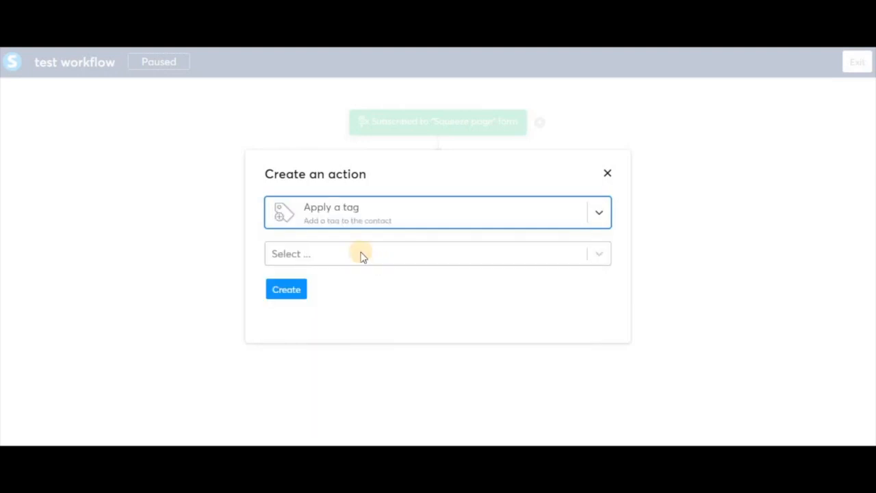
left_click(362, 254)
left_click(389, 286)
left_click(295, 290)
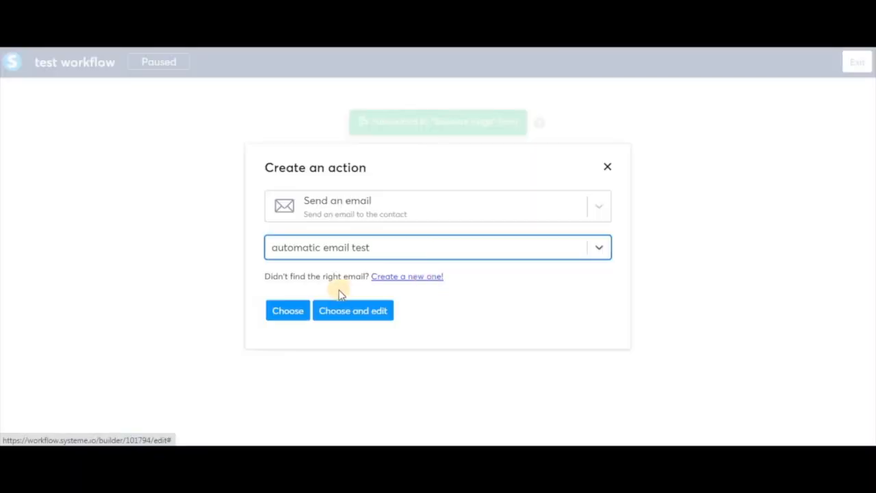
Add the action that sends the "automatic email test" email, followed by a delay of 1 day
left_click(299, 313)
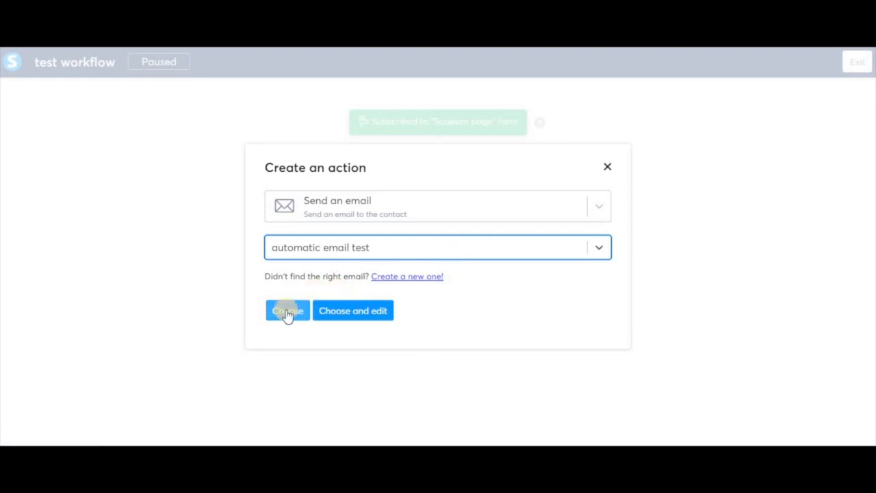
left_click(356, 309)
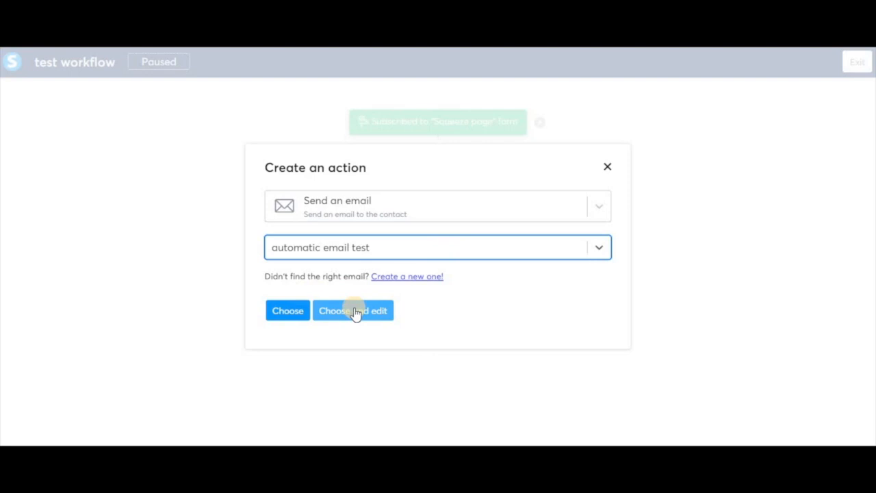
left_click(295, 312)
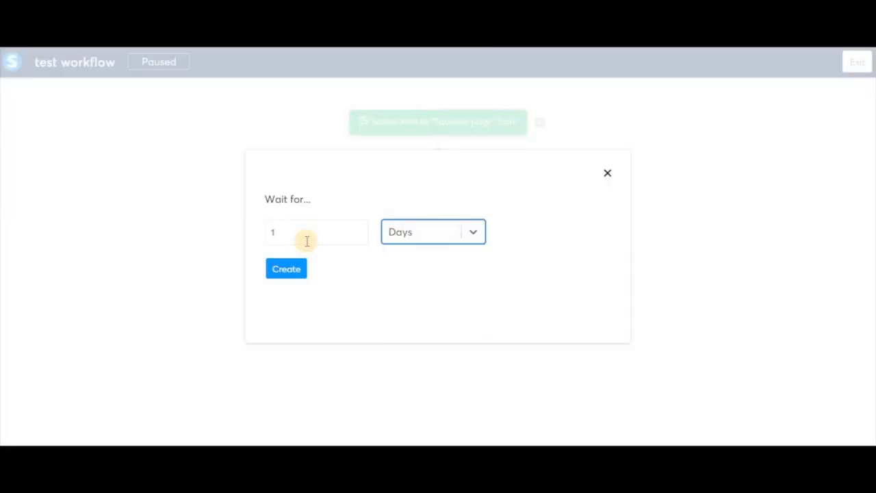
left_click(290, 270)
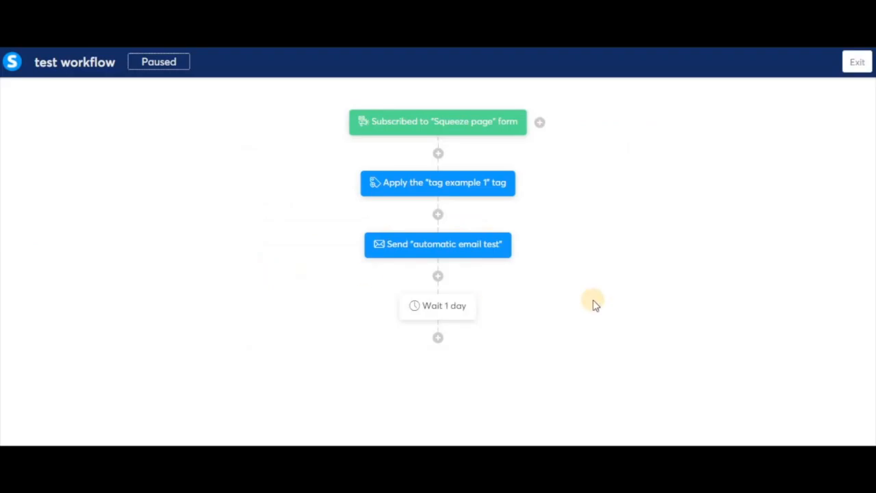
Add an action at the end of the workflow that subscribes the contact to the "test campaign" campaign
left_click(437, 338)
left_click(363, 226)
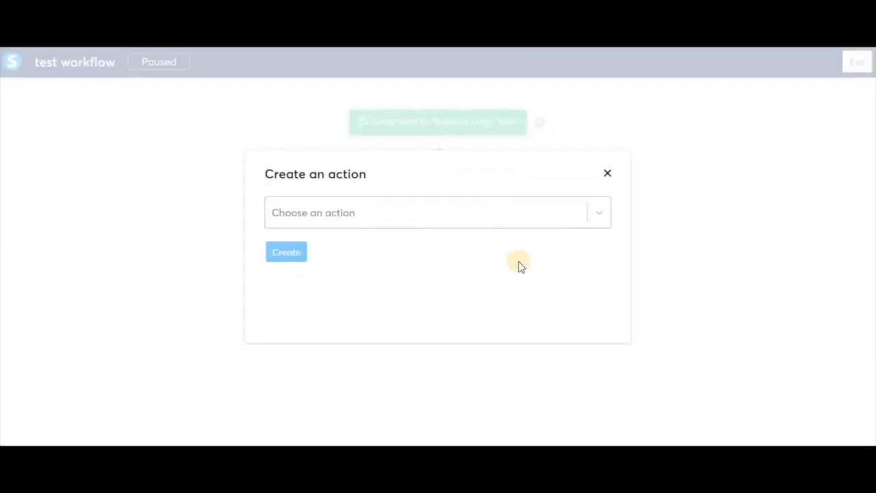
left_click(479, 214)
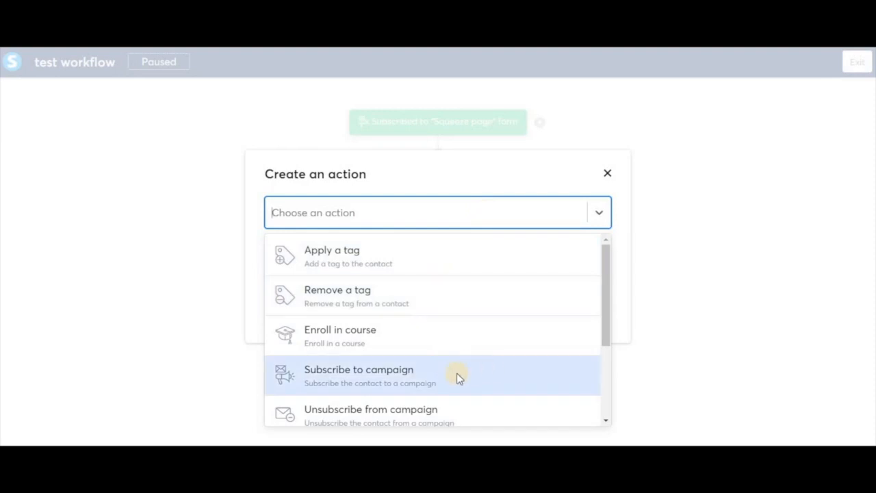
left_click(457, 373)
left_click(490, 258)
left_click(438, 288)
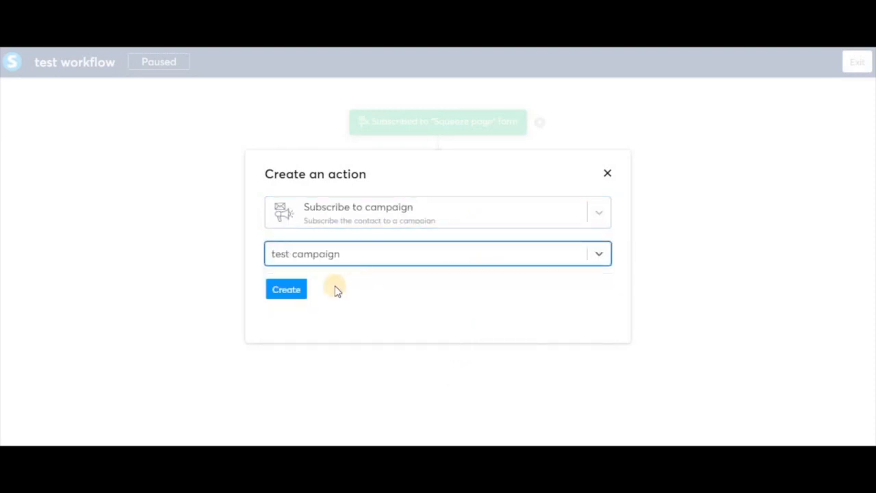
left_click(293, 291)
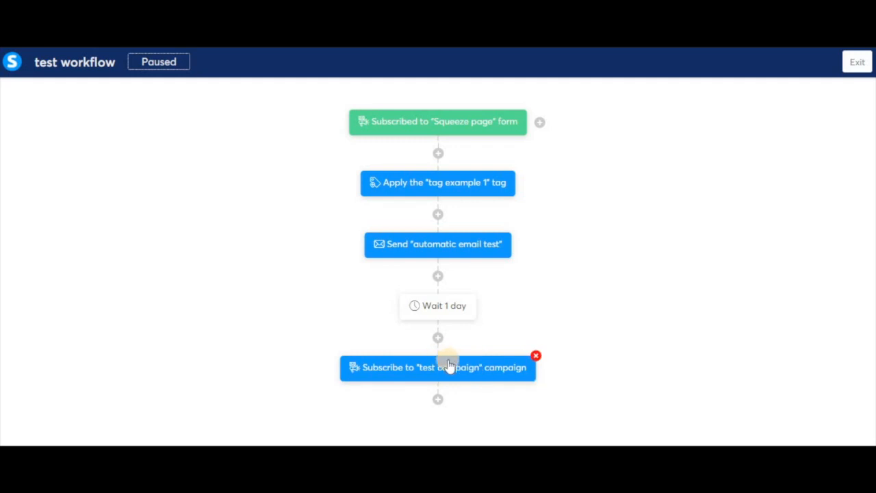
Add a 1-day delay after the campaign subscription action
left_click(438, 400)
left_click(347, 299)
left_click(479, 243)
left_click(442, 263)
left_click(299, 272)
Add a decision after the last delay that checks whether the contact is tagged with "tag example 2"
scroll(441, 405, "down", 1)
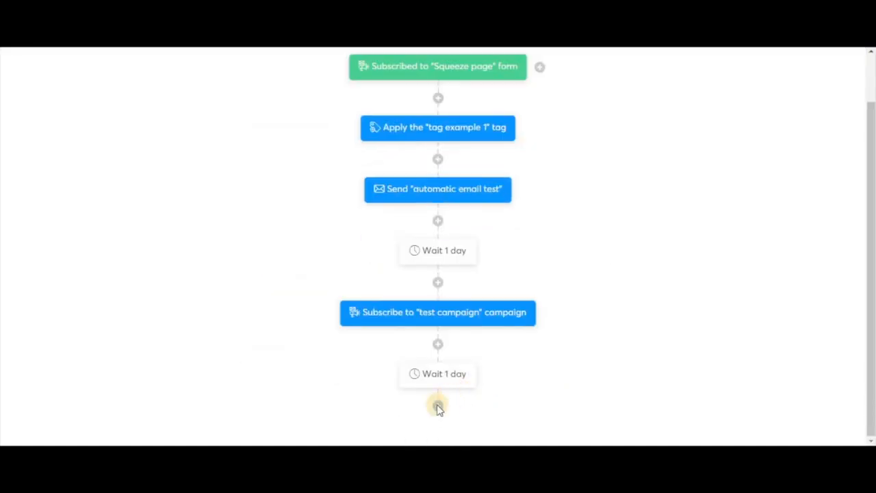
left_click(438, 405)
left_click(487, 243)
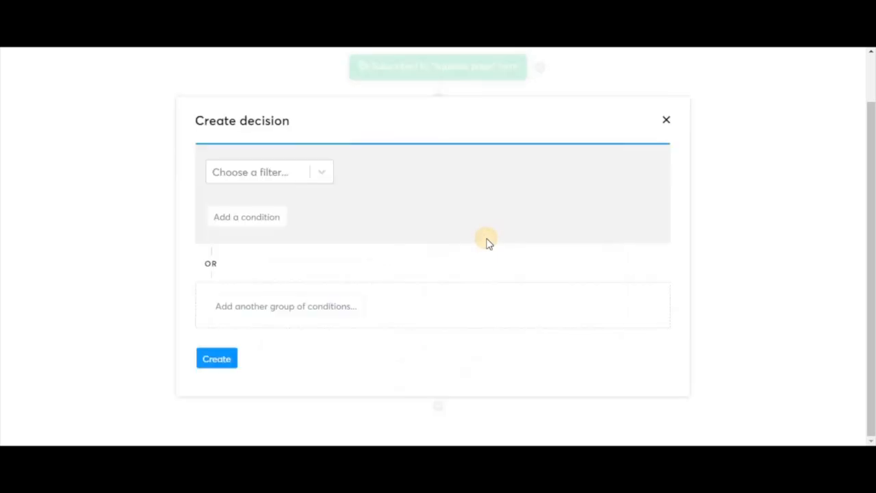
left_click(315, 171)
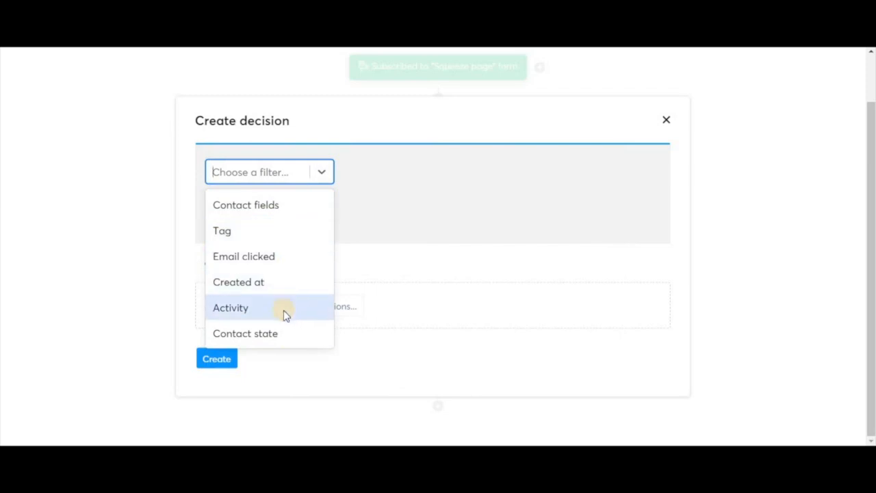
left_click(258, 237)
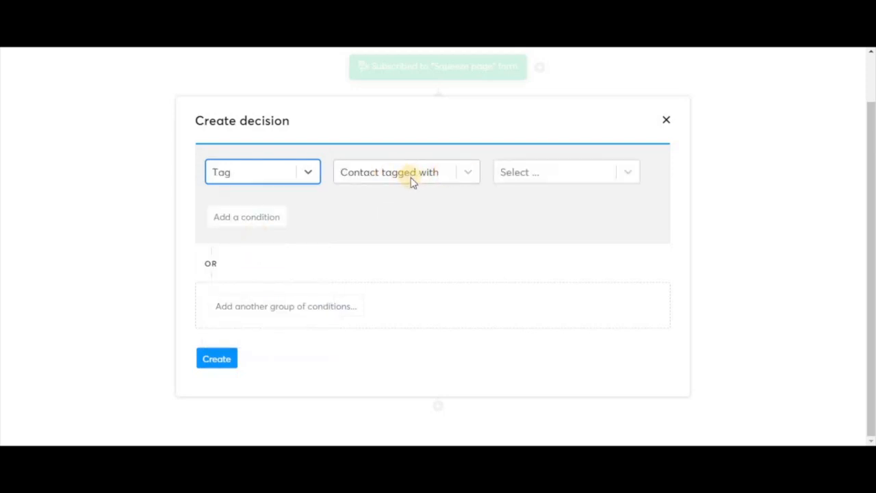
left_click(636, 174)
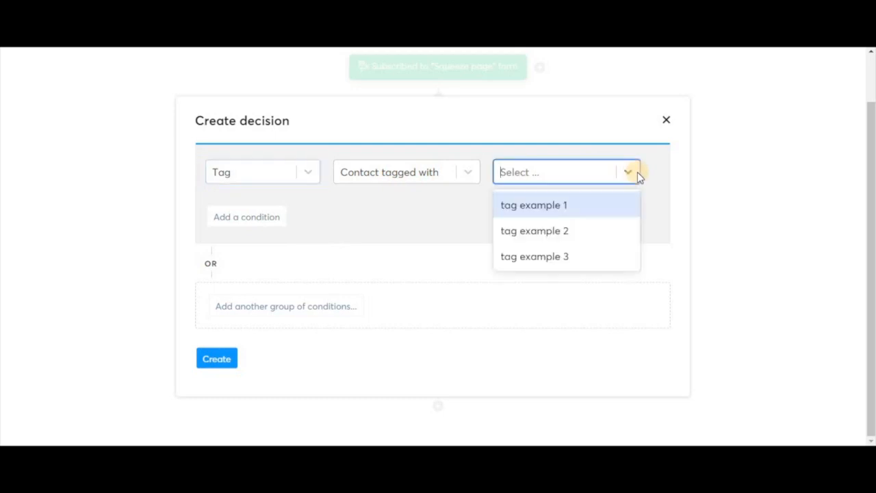
left_click(577, 236)
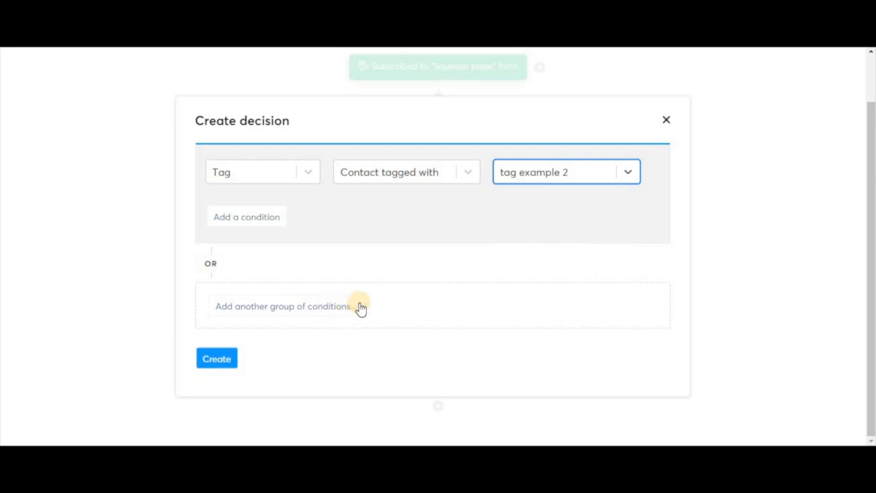
left_click(223, 360)
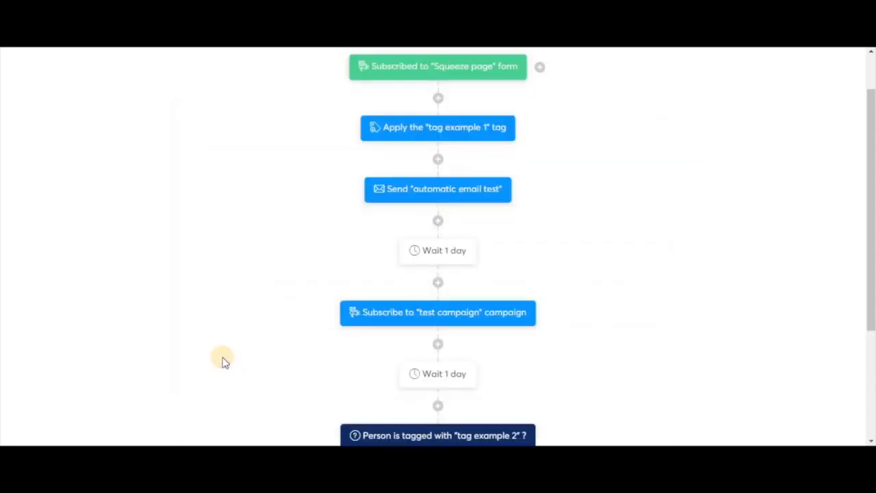
scroll(274, 361, "down", 3)
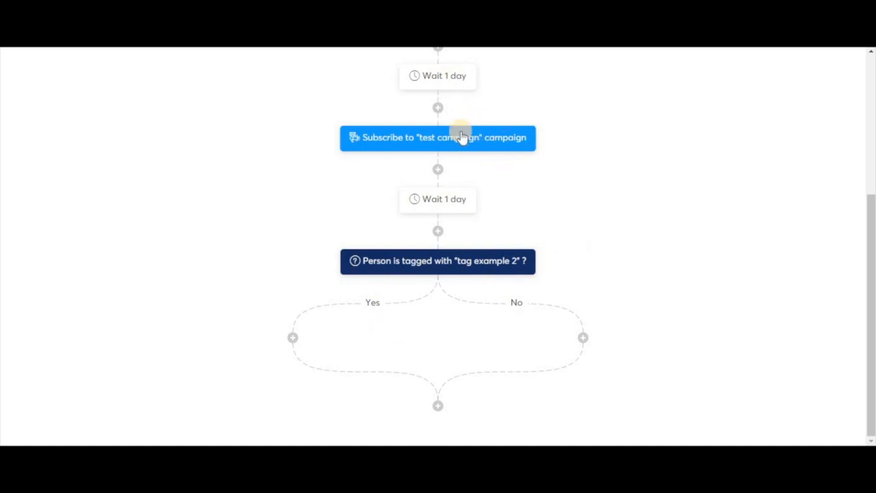
Add an action on the decision's Yes branch that unsubscribes the contact from the "test campaign" campaign
left_click(293, 338)
left_click(352, 245)
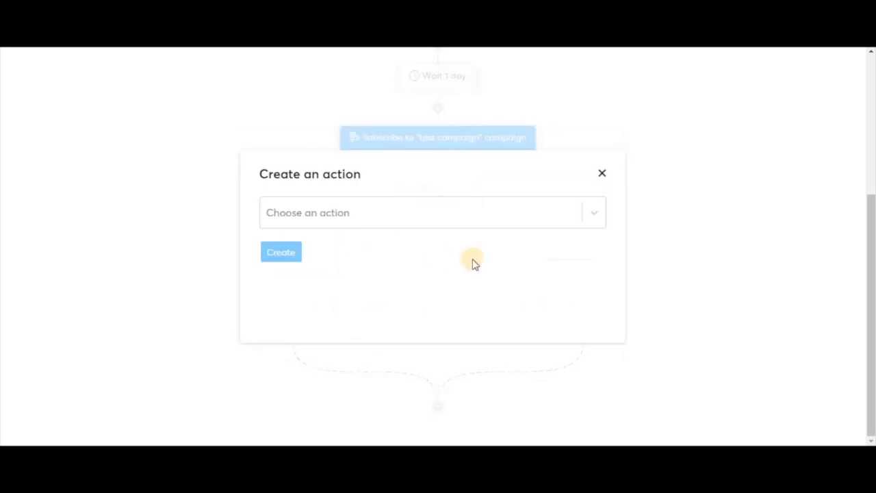
left_click(451, 221)
left_click(400, 409)
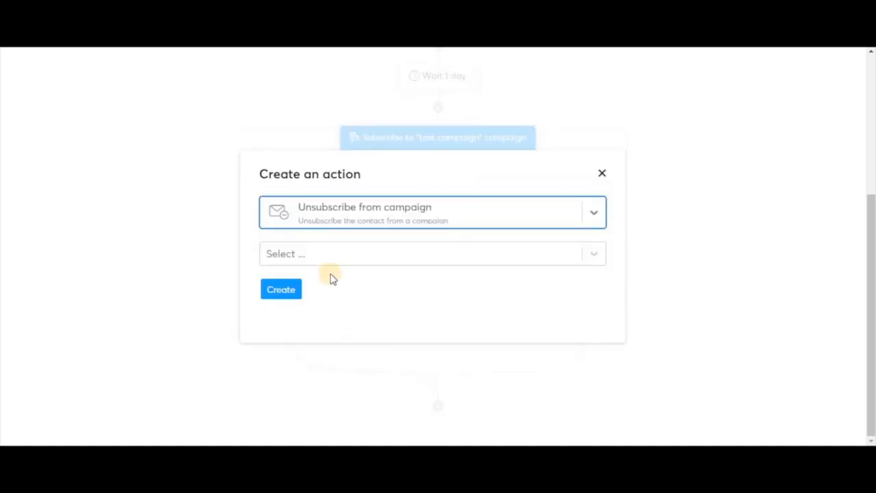
left_click(477, 262)
left_click(405, 287)
left_click(286, 296)
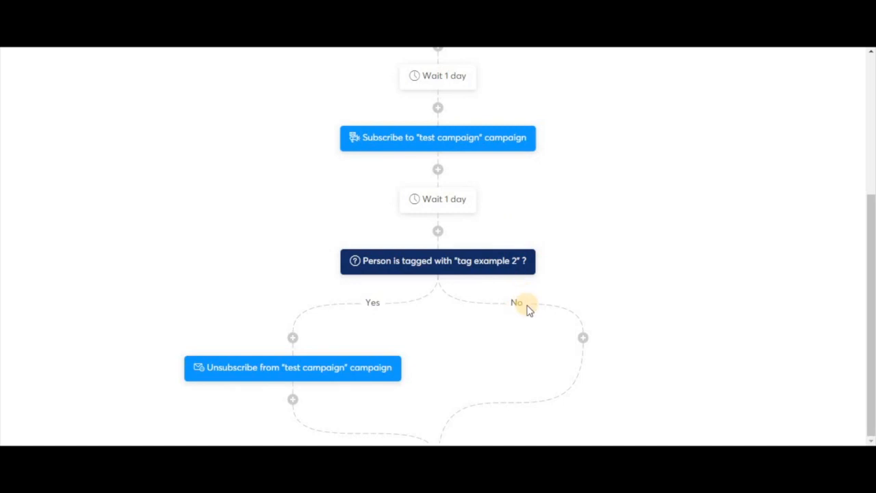
Add a 1-day delay on the No branch of the "tag example 2" decision
left_click(583, 337)
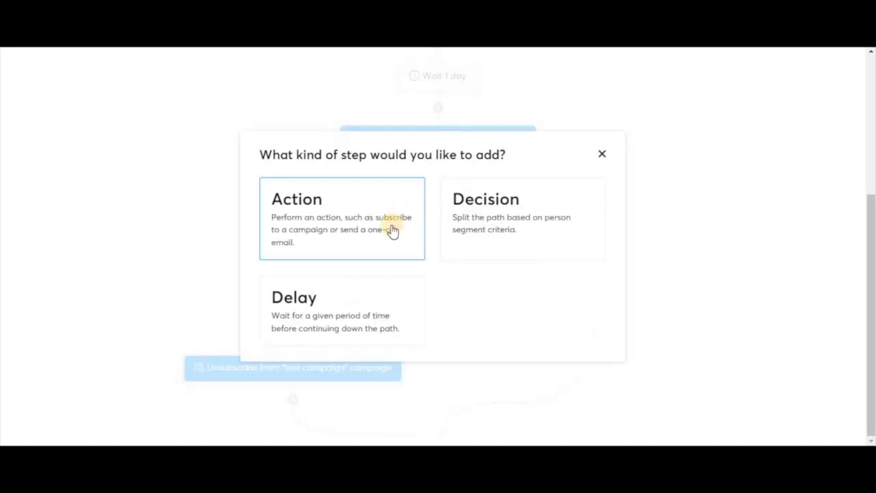
left_click(357, 313)
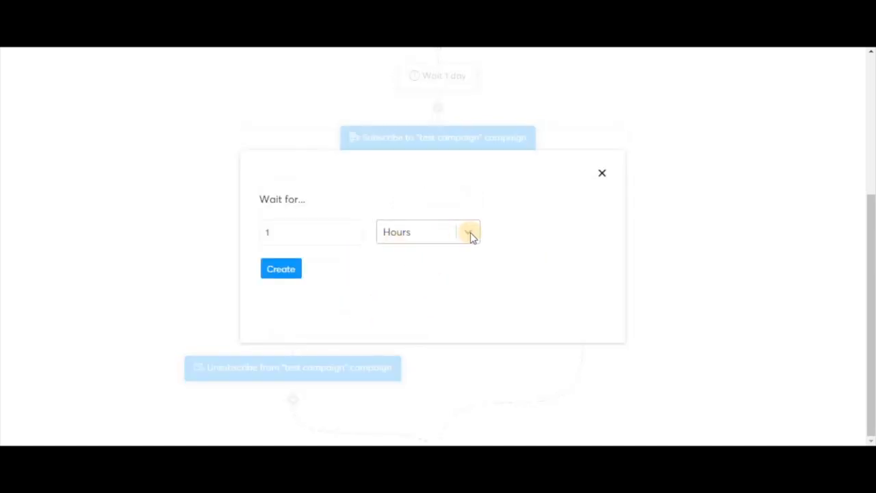
left_click(470, 232)
left_click(424, 266)
left_click(289, 269)
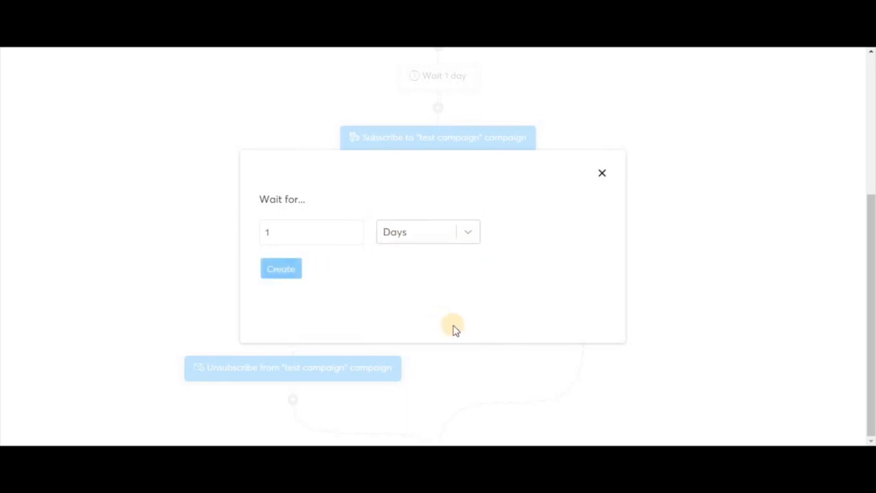
Add a second decision after the No branch's delay that checks whether the contact is tagged with "tag example 2"
scroll(452, 330, "down", 1)
left_click(583, 337)
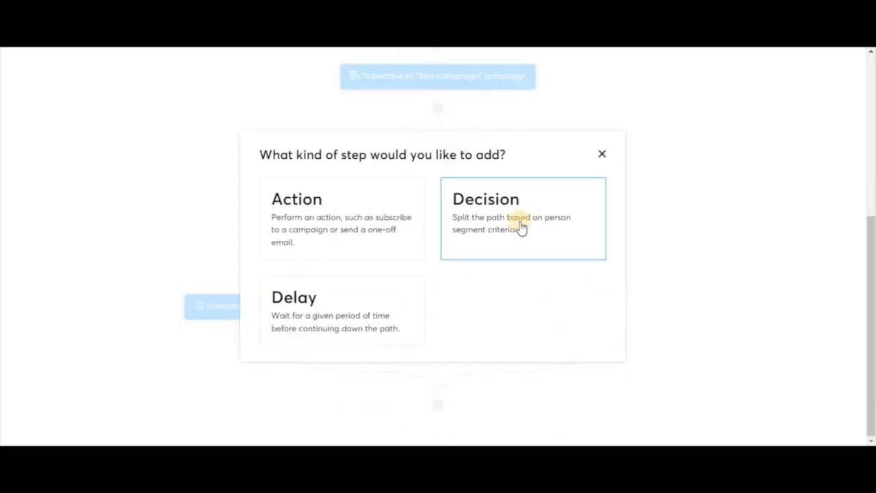
left_click(520, 226)
left_click(321, 172)
left_click(252, 231)
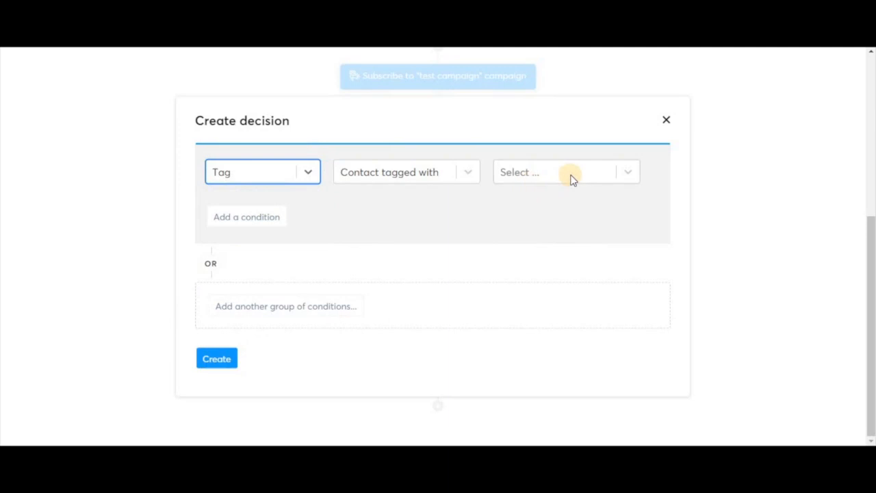
left_click(571, 175)
left_click(570, 231)
left_click(213, 362)
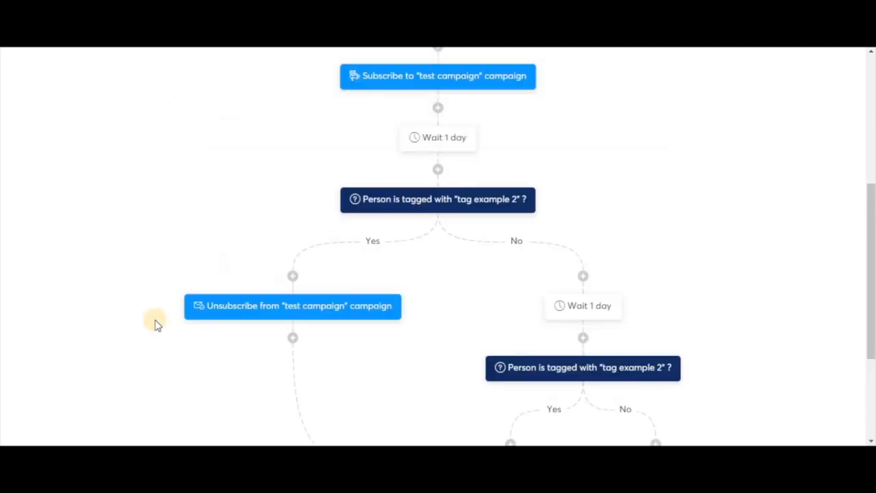
Add an action on the second decision's Yes branch that unsubscribes the contact from the "test campaign" campaign
scroll(154, 323, "down", 3)
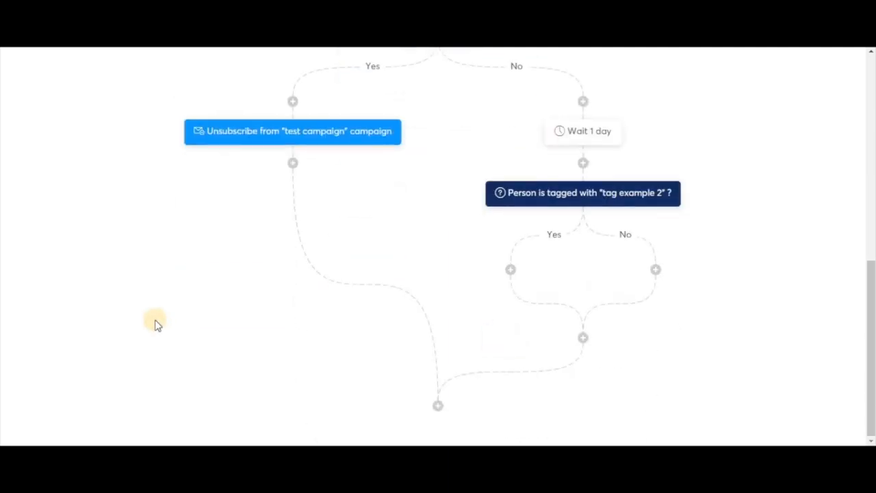
left_click(511, 269)
left_click(372, 226)
left_click(386, 223)
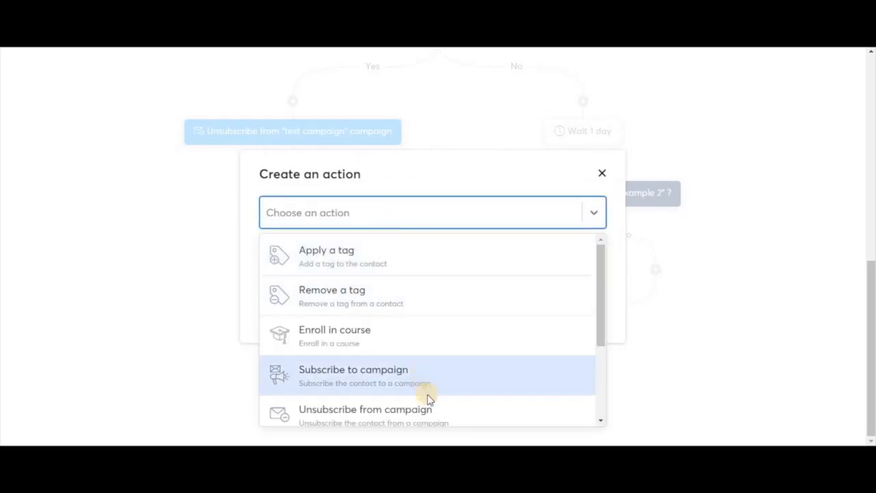
left_click(424, 411)
left_click(456, 252)
left_click(305, 286)
left_click(279, 290)
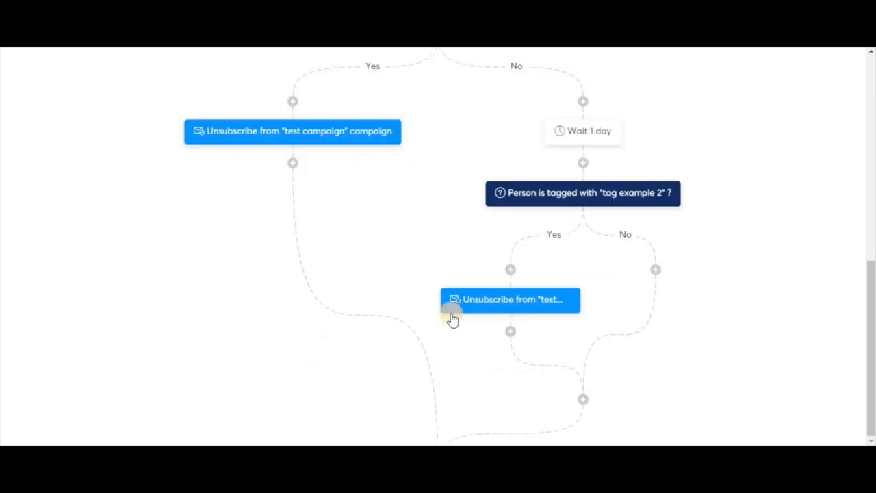
Add a 1-day delay on the second decision's No branch
left_click(655, 269)
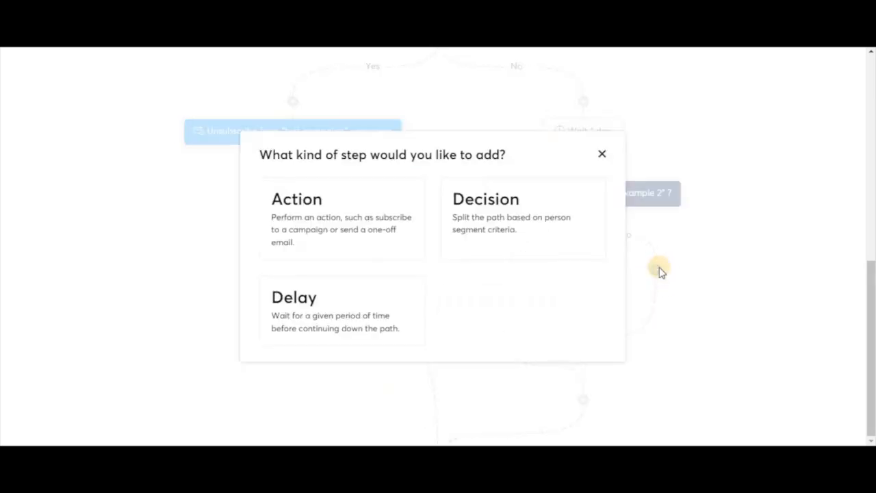
left_click(334, 304)
left_click(463, 235)
left_click(416, 267)
left_click(287, 275)
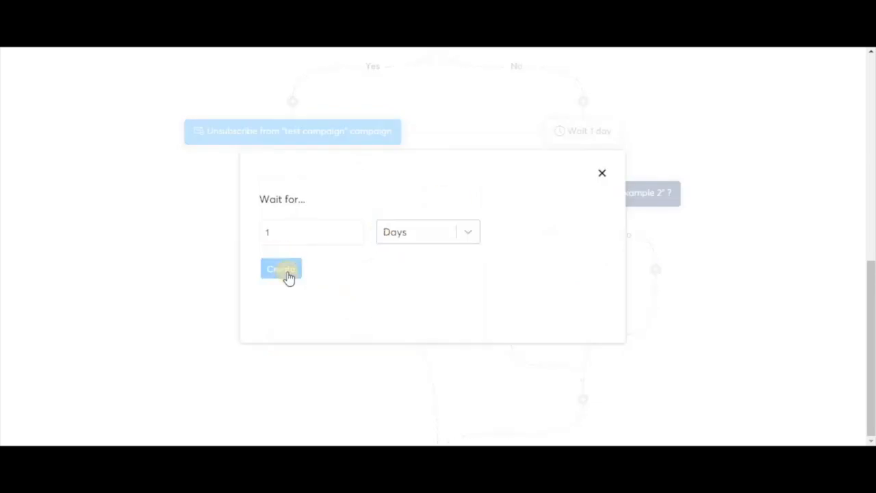
Add an action after the delay on the second decision's No branch that unsubscribes the contact from the test campaign
scroll(583, 294, "down", 1)
left_click(655, 269)
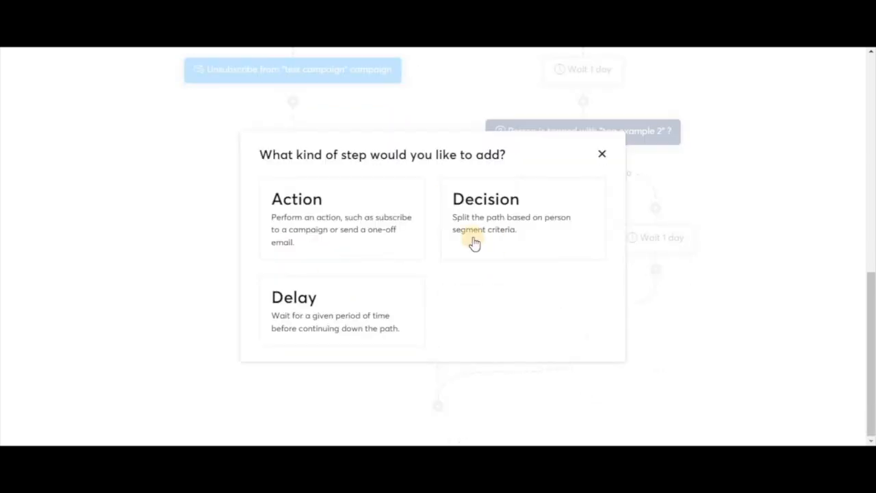
left_click(331, 215)
left_click(358, 212)
left_click(372, 408)
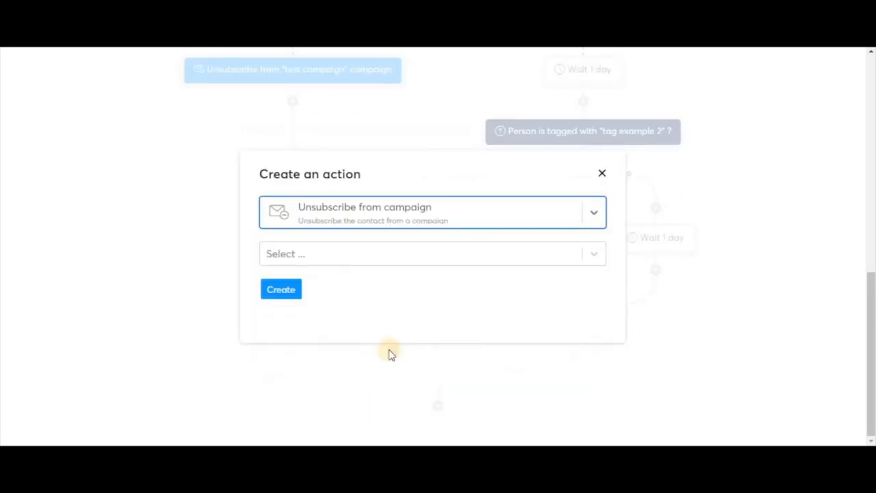
left_click(389, 255)
left_click(343, 283)
left_click(288, 289)
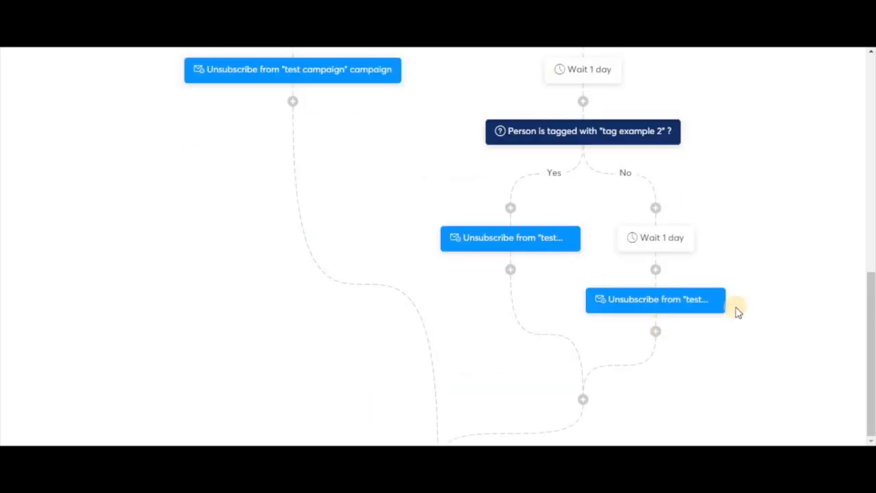
Add an action after the last unsubscribe action on the second No branch that sends the "automatic email test" email
left_click(655, 331)
left_click(361, 219)
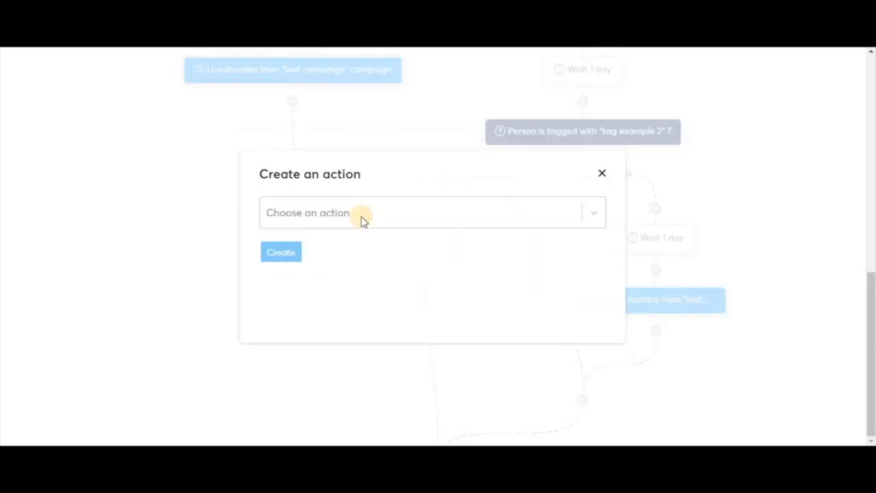
left_click(431, 212)
scroll(447, 344, "down", 2)
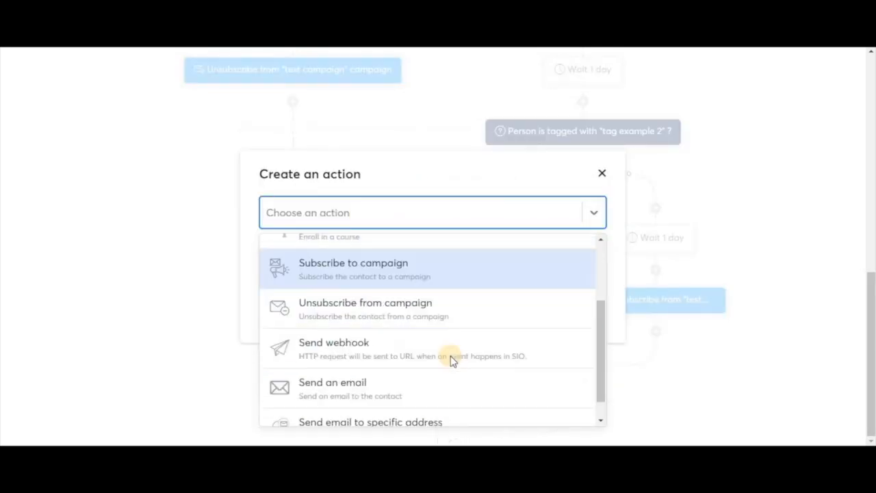
left_click(377, 388)
left_click(459, 248)
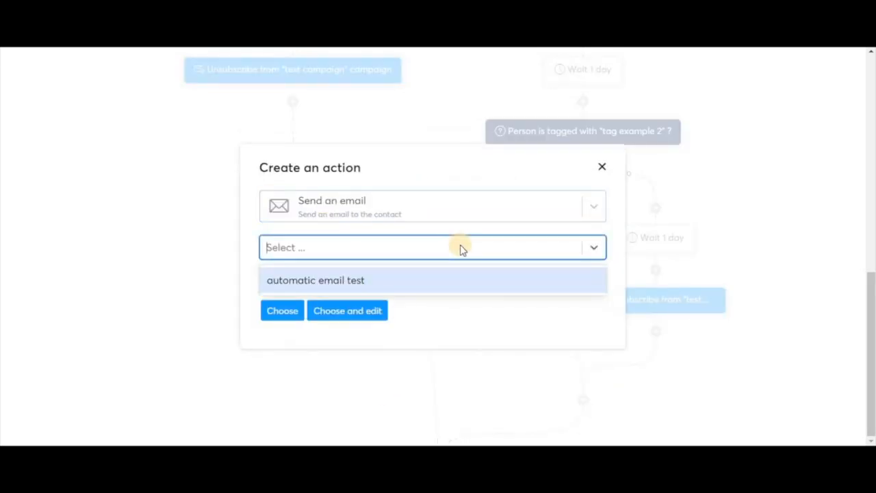
left_click(459, 246)
left_click(539, 254)
left_click(270, 317)
left_click(277, 313)
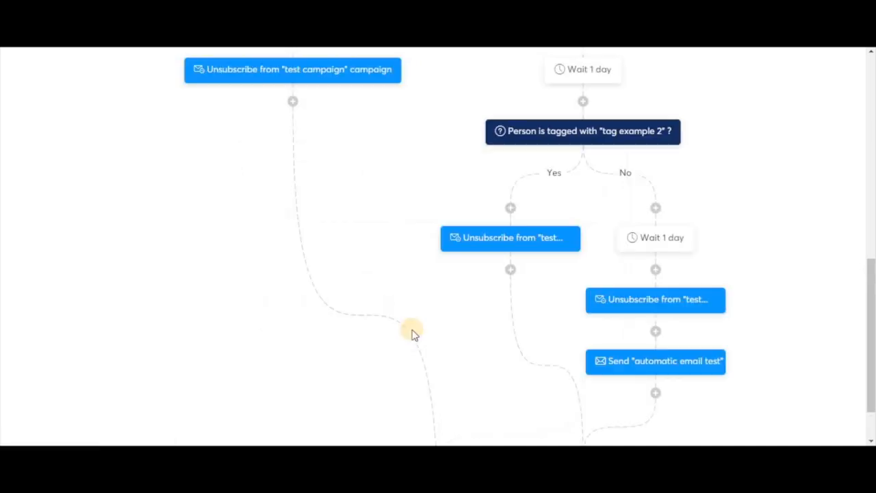
Leave the workflow editor and activate the "test workflow" workflow from the workflow list
scroll(582, 338, "down", 1)
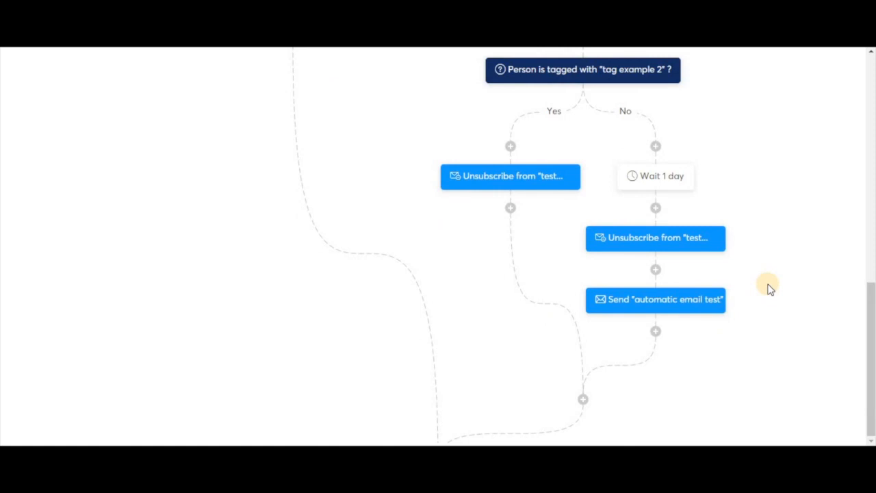
scroll(768, 288, "up", 5)
scroll(768, 288, "up", 4)
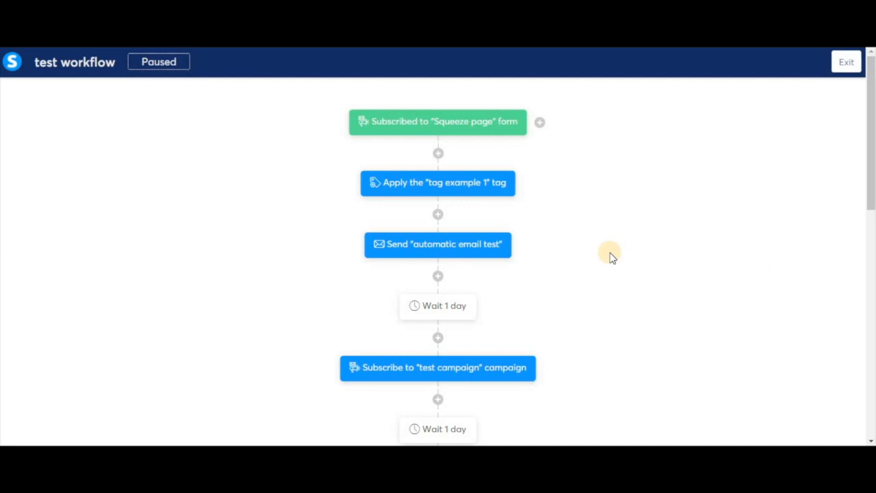
mouse_move(451, 122)
left_click(846, 63)
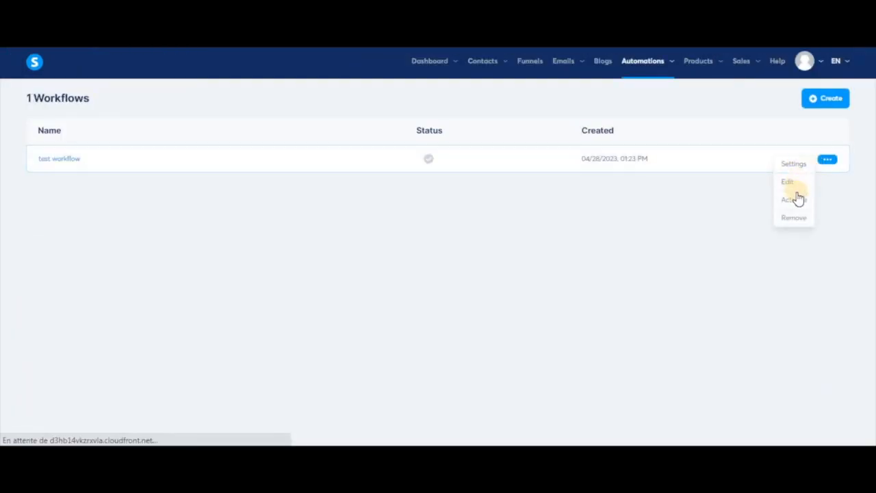
mouse_move(827, 159)
left_click(794, 206)
left_click(348, 290)
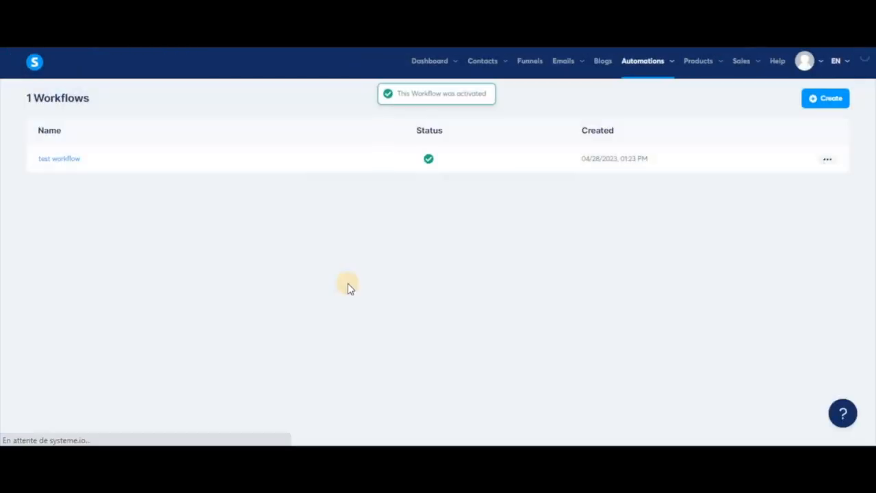
Open the settings of "test workflow" to view its editable name, and close them without changes
mouse_move(828, 158)
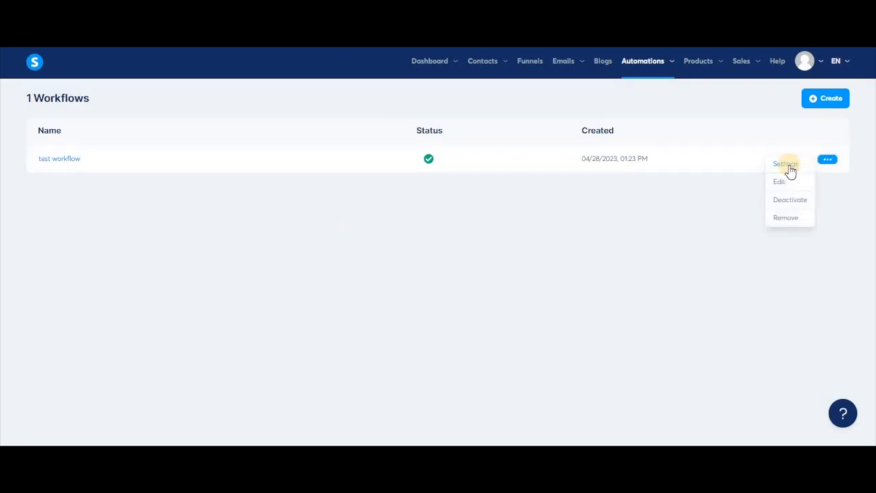
left_click(787, 166)
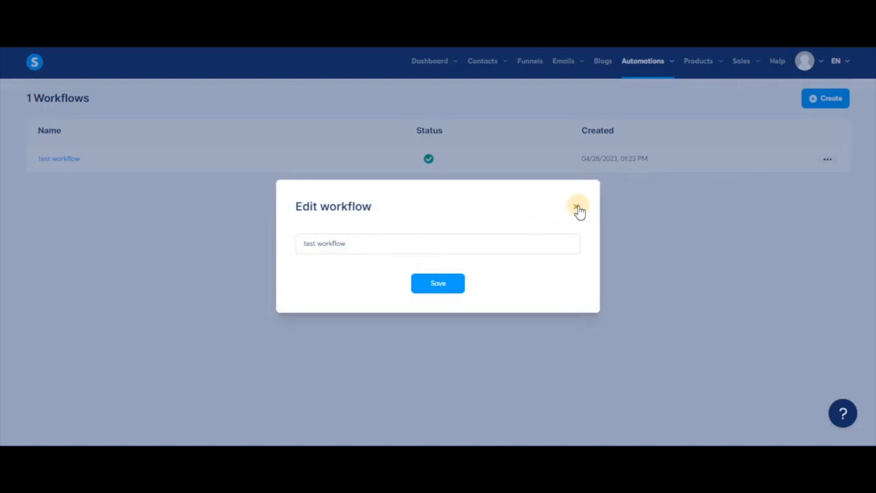
left_click(717, 165)
left_click(825, 161)
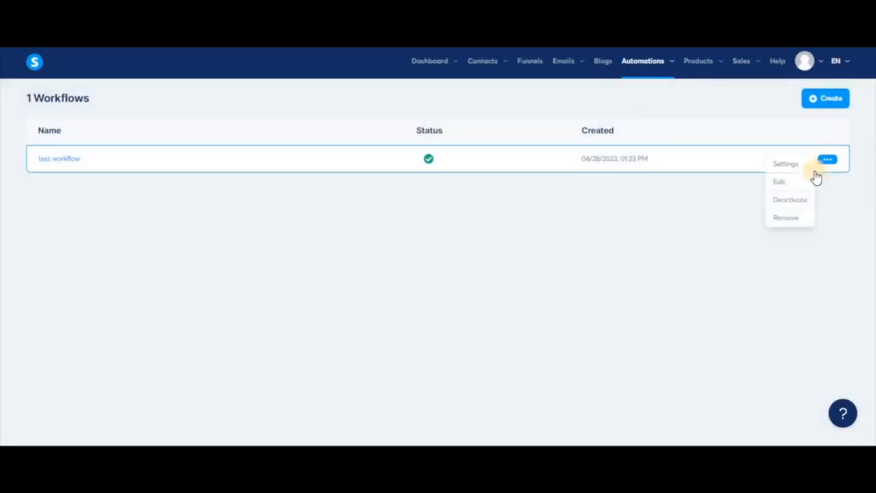
left_click(787, 218)
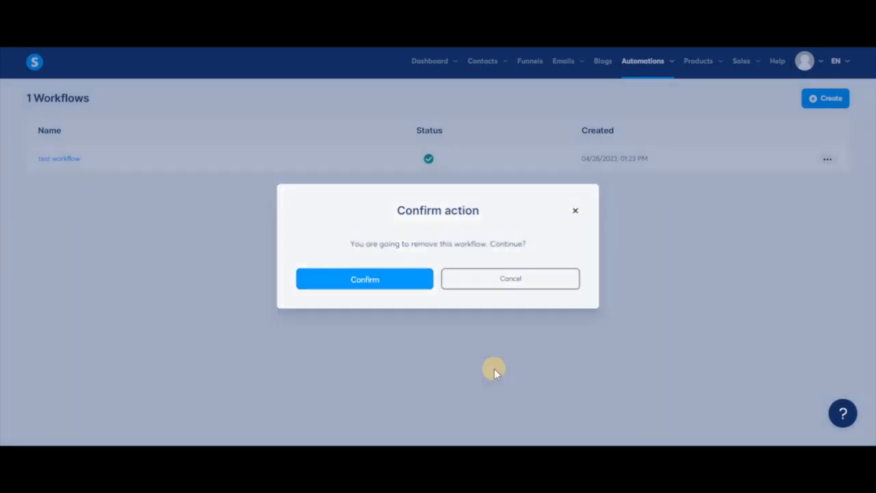
left_click(496, 373)
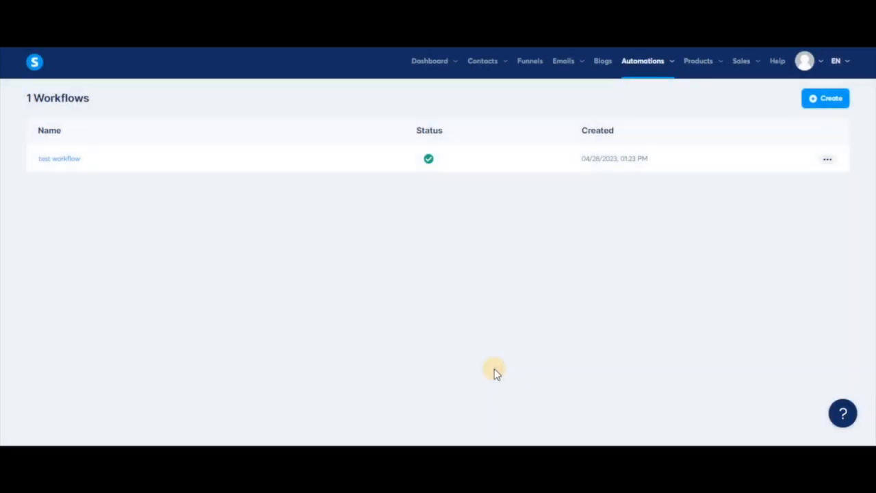